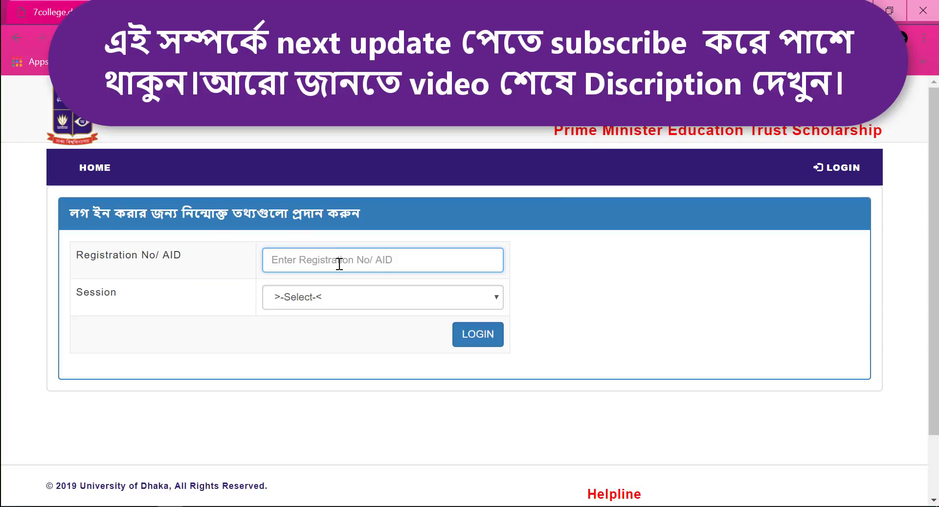
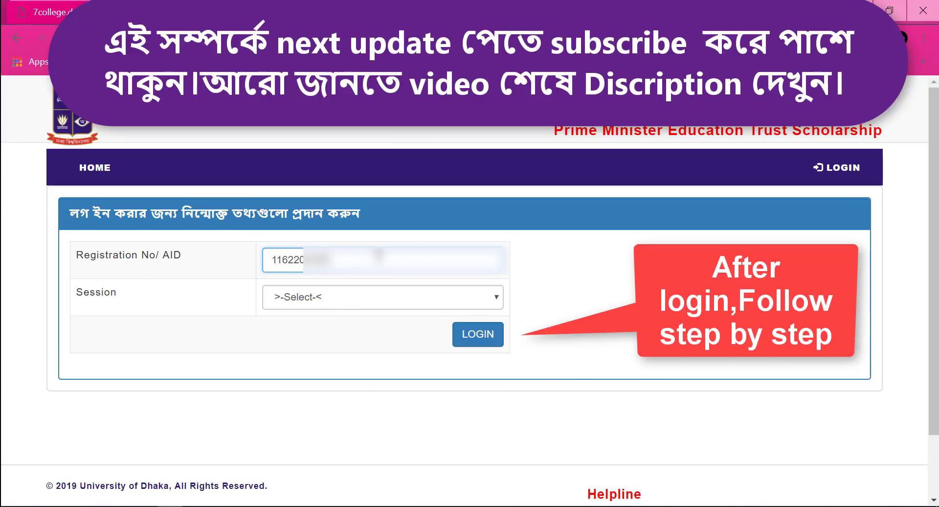
Step: Log in with the DU registration number and a session chosen from the Session list
left_click(400, 299)
left_click(363, 341)
left_click(404, 299)
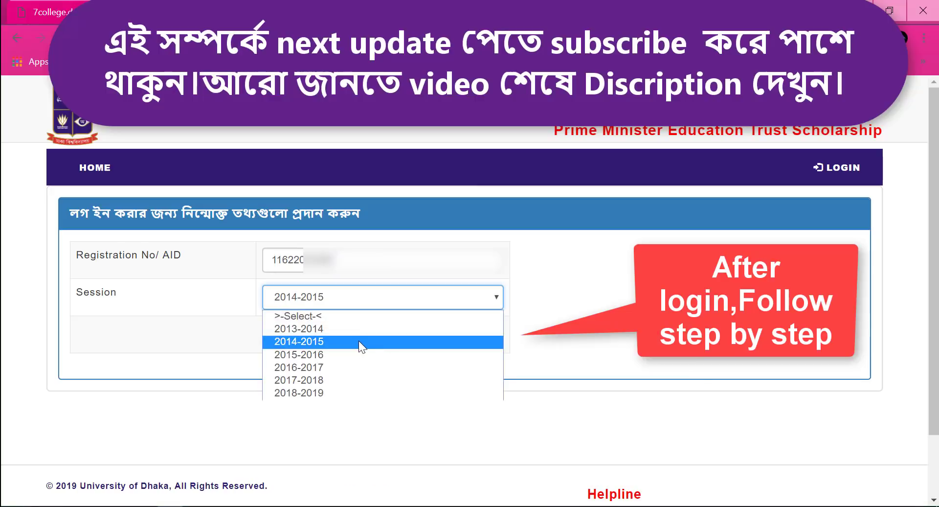
left_click(362, 354)
left_click(478, 334)
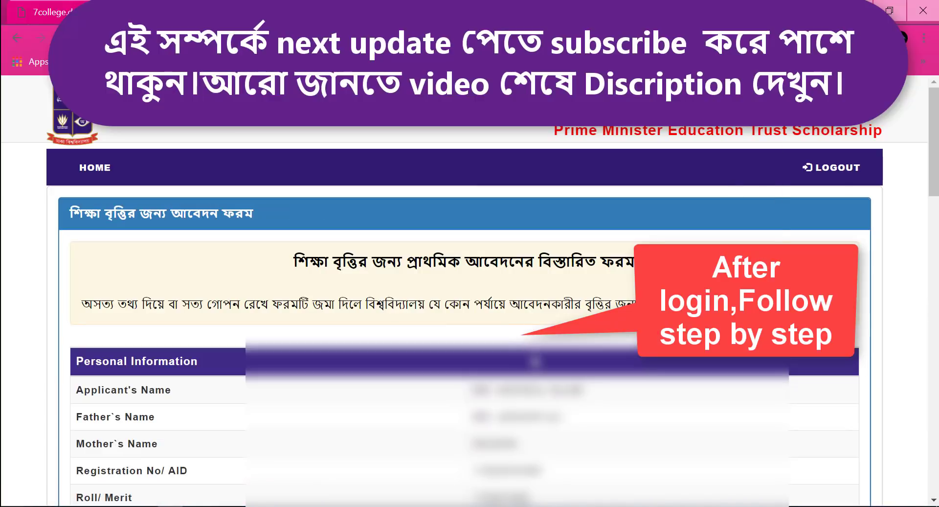
Step: Enter the college class roll, start the college session, then clear the partial session entry
scroll(130, 321, "down", 10)
scroll(130, 321, "up", 4)
left_click(271, 324)
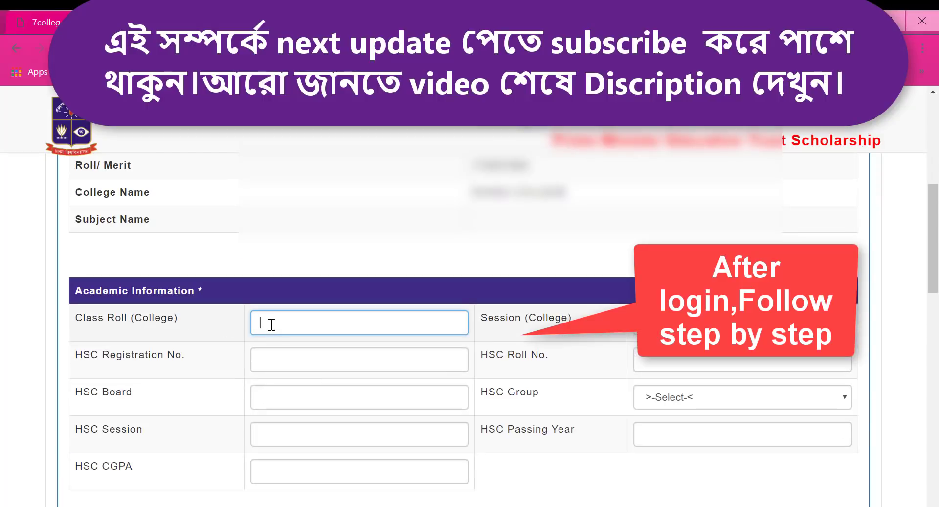
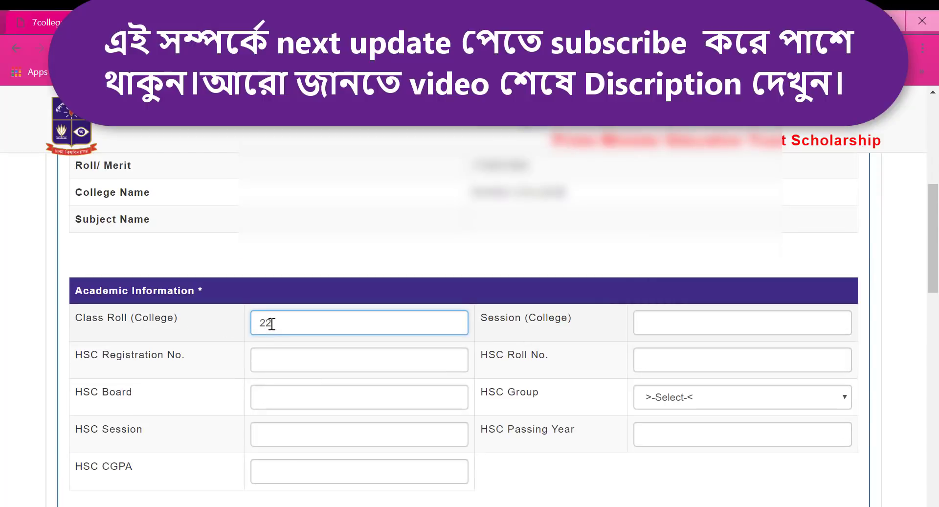
left_click(665, 321)
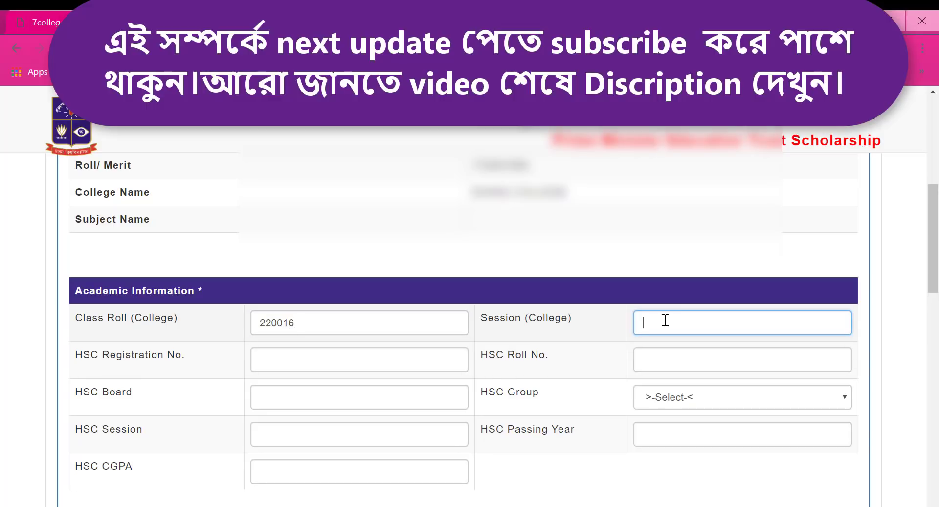
type("201")
scroll(664, 320, "down", 3)
scroll(792, 310, "up", 3)
scroll(709, 225, "down", 3)
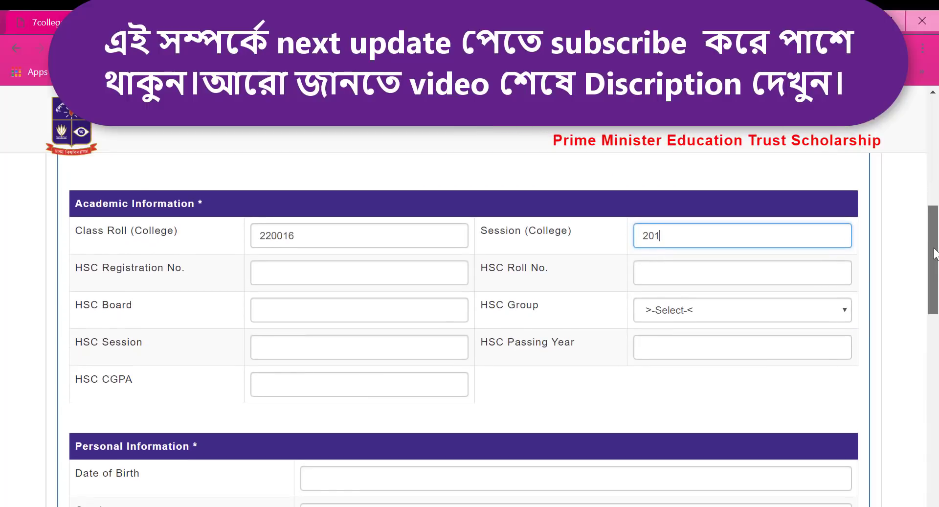
left_click_drag(656, 209, 627, 211)
key("BackSpace")
Step: Retype the college class roll and enter 2016-17 as the college session
left_click(308, 208)
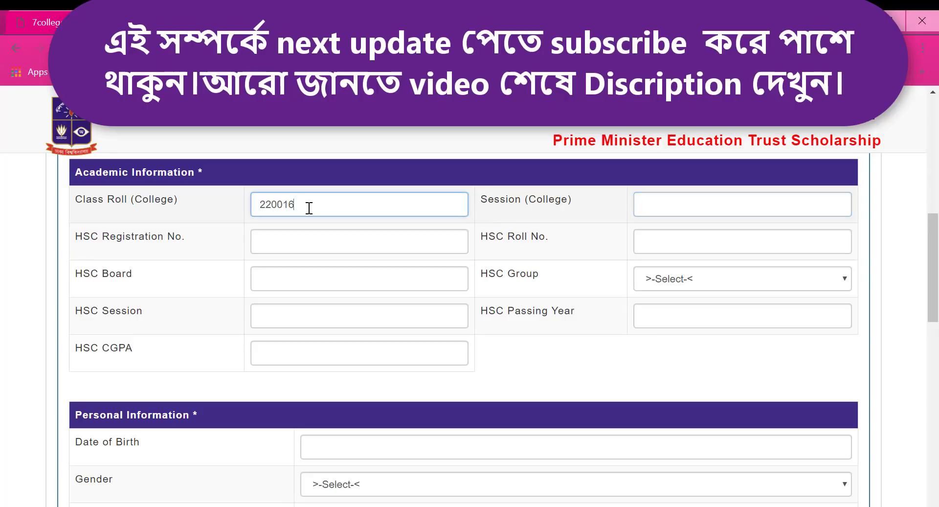
double_click(308, 208)
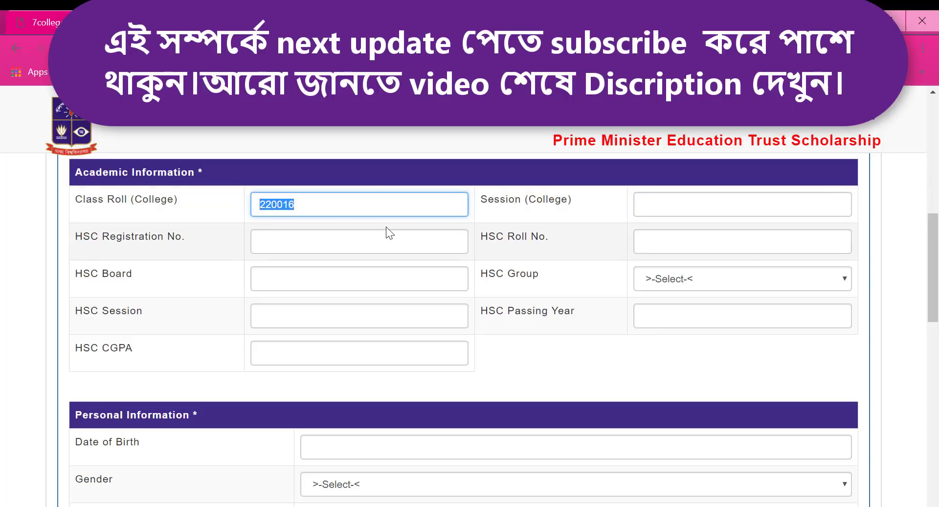
left_click(666, 209)
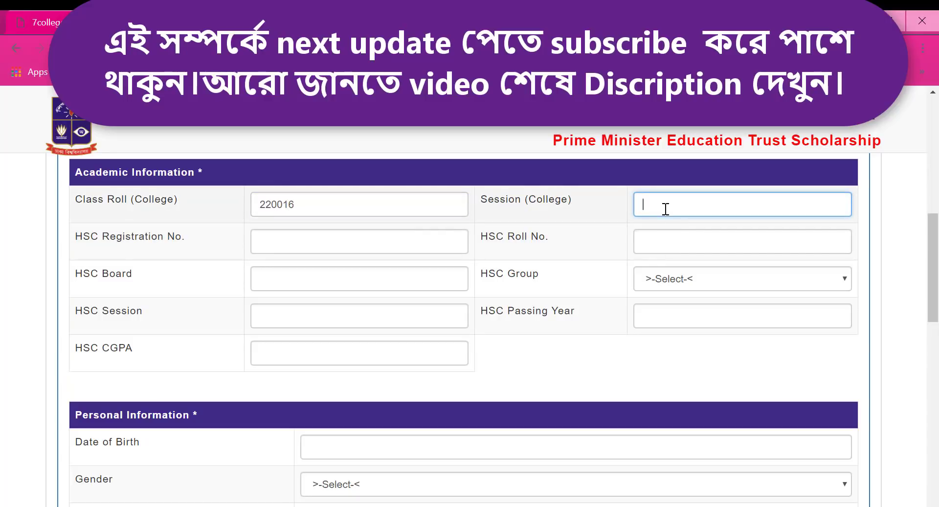
type("2016-17")
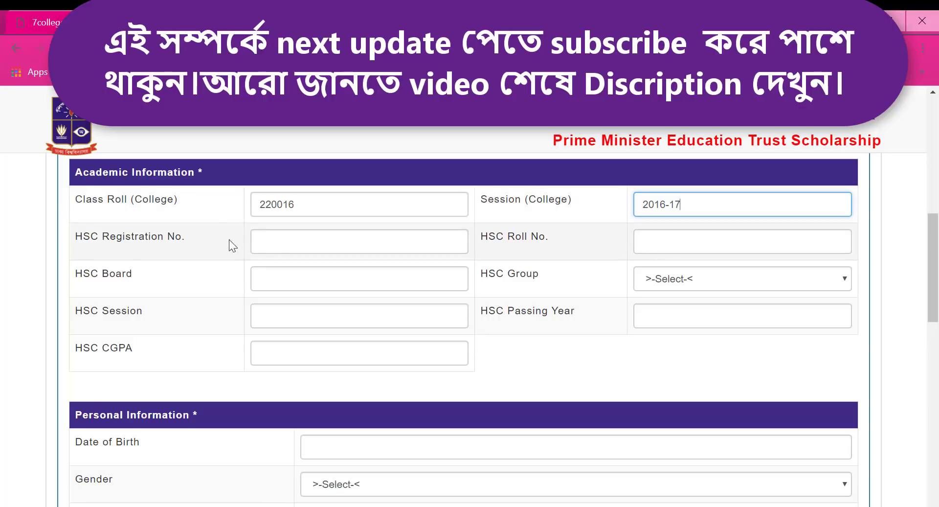
left_click(287, 245)
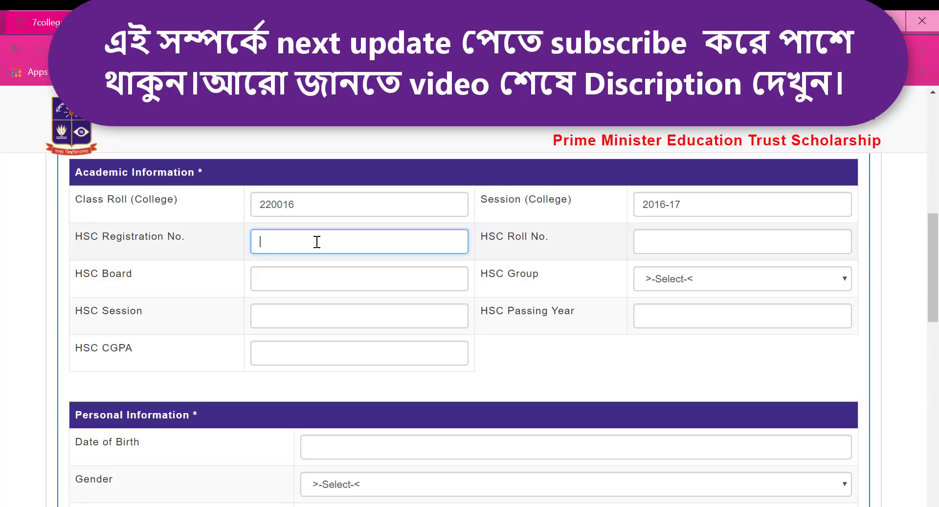
scroll(317, 241, "up", 7)
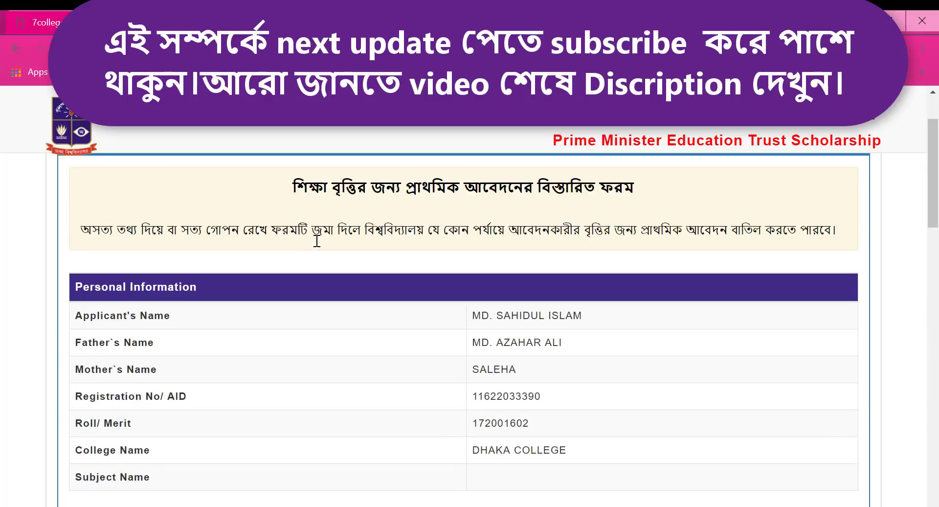
scroll(291, 236, "down", 7)
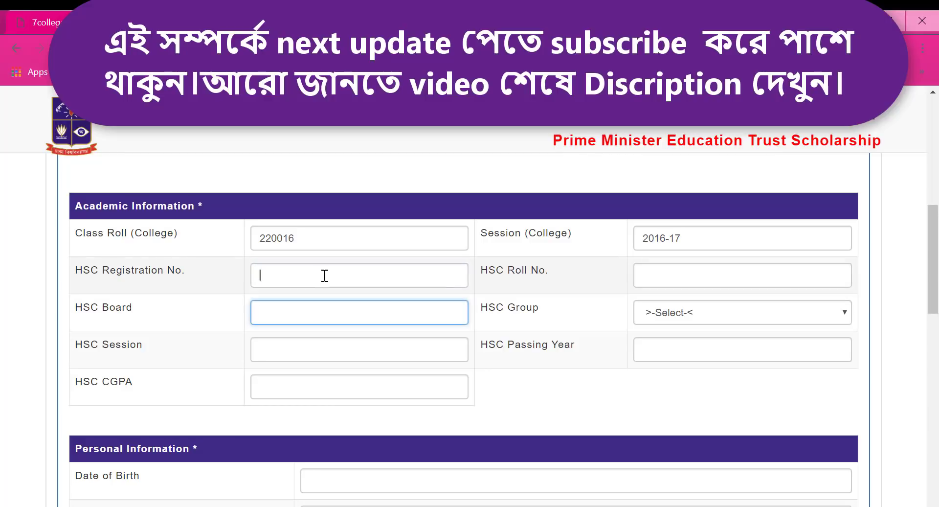
Step: Enter the HSC registration number and HSC roll number, correcting a wrong digit
left_click(648, 283)
left_click(360, 277)
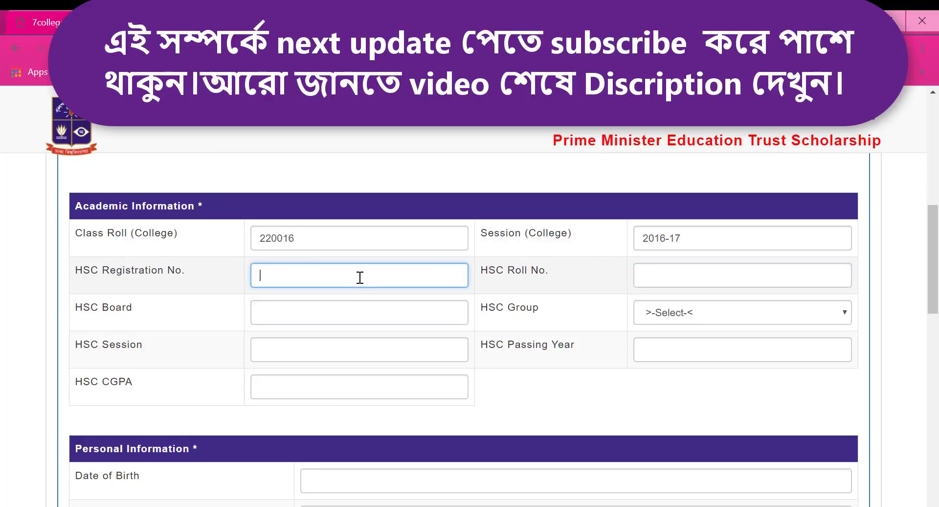
key("Tab")
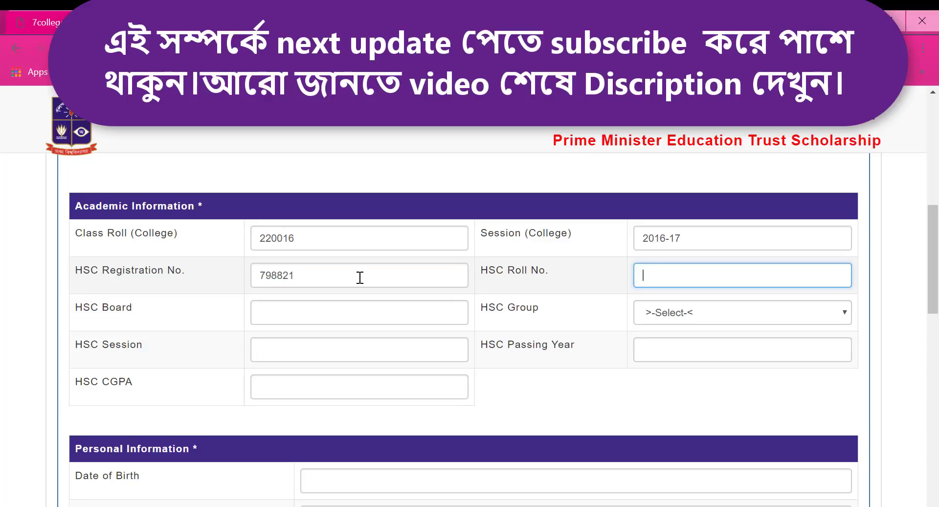
left_click(296, 274)
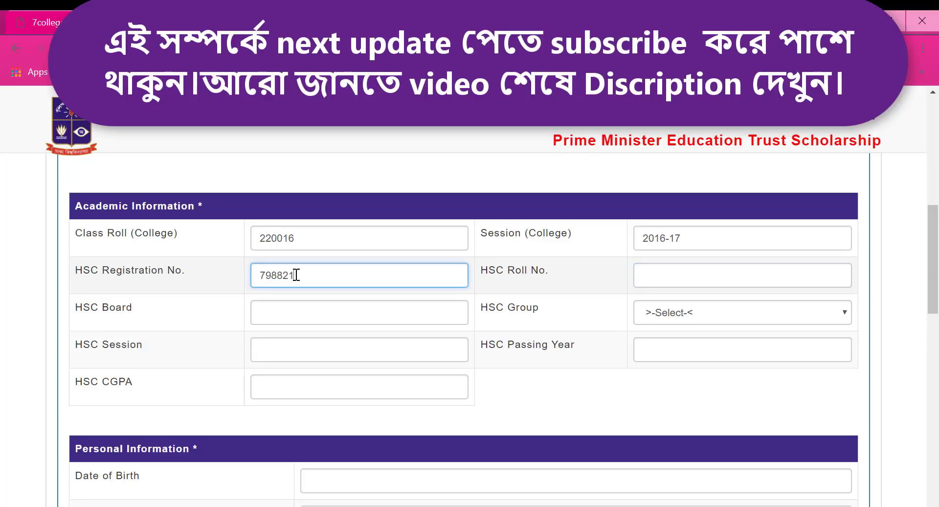
key("BackSpace")
type("2")
left_click(692, 275)
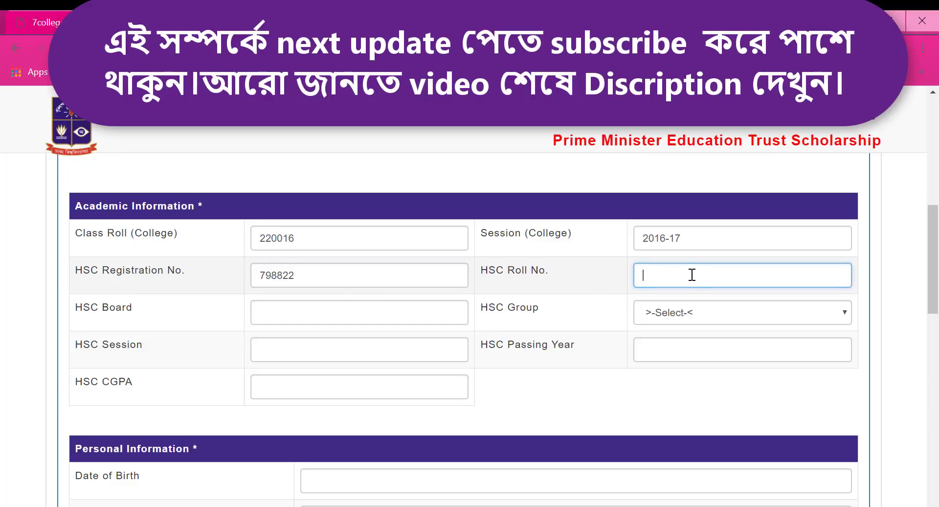
Step: Set the HSC board to Madrasah and the HSC group to HUMANITIES
left_click(309, 320)
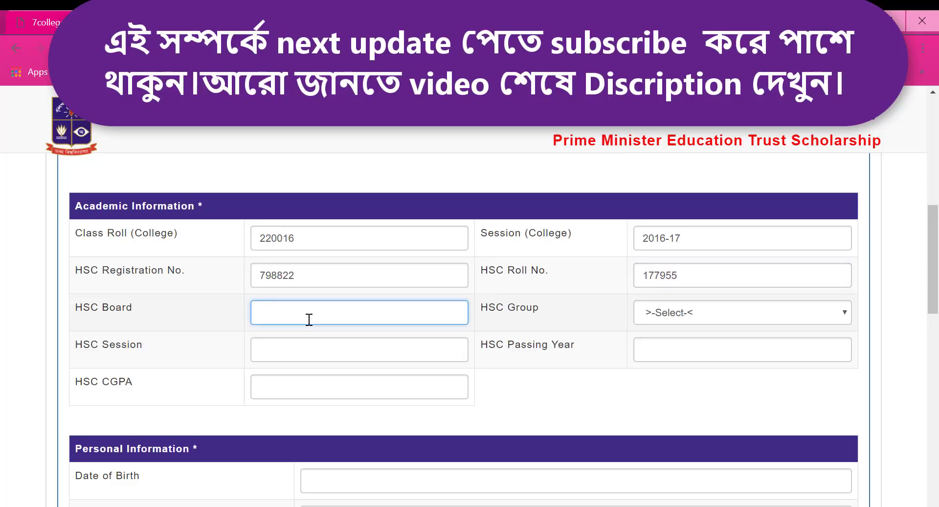
type("Madrasah")
left_click(743, 313)
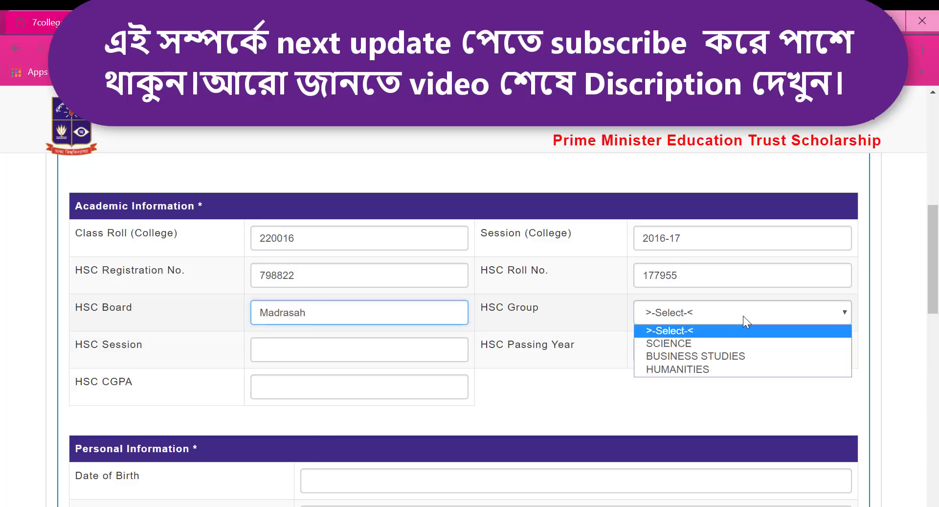
left_click(680, 369)
Step: Enter 2013-14 as the HSC session and fill in passing year 2013
left_click(362, 357)
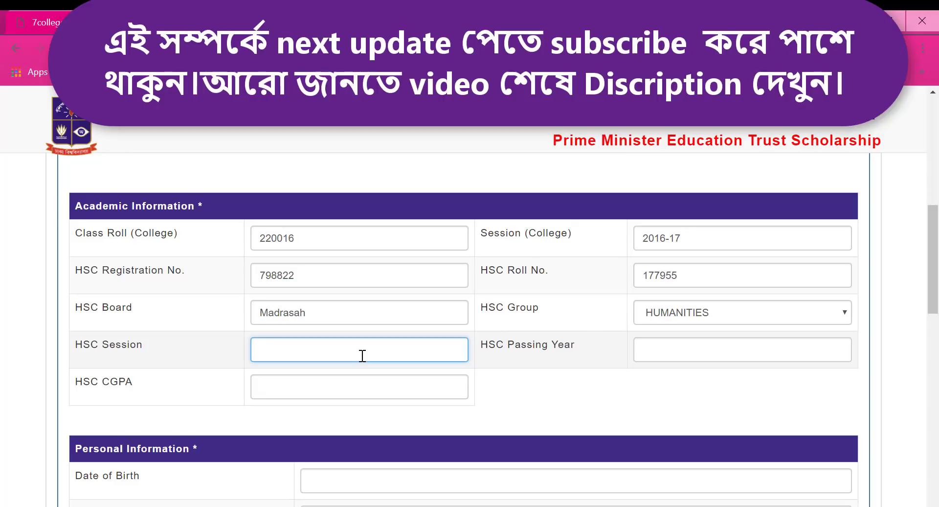
type("2013")
key("BackSpace")
key("BackSpace")
type("013-14")
left_click(649, 357)
type("2013")
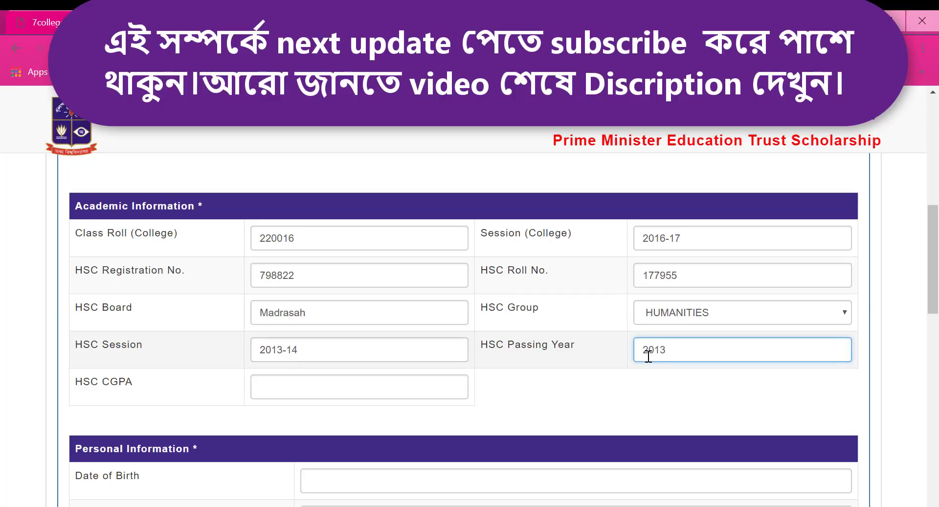
left_click(338, 385)
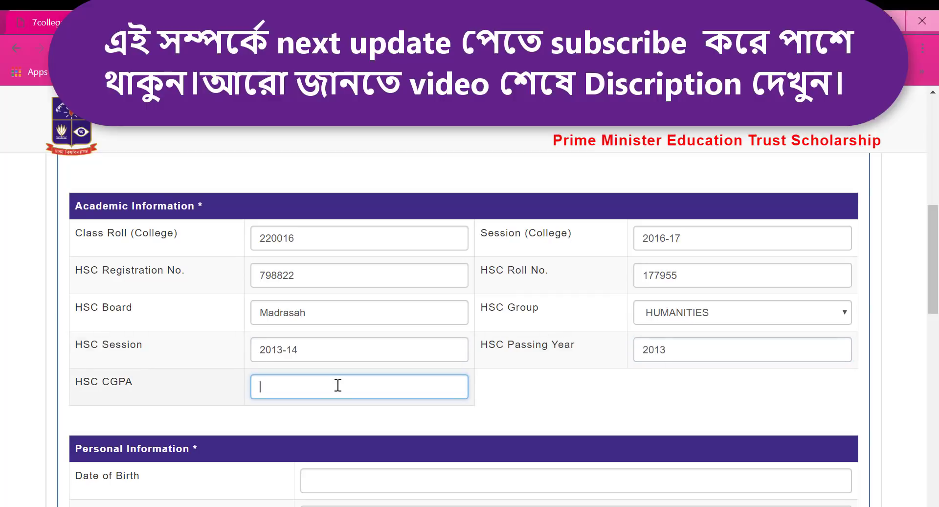
Step: Enter HSC CGPA 5.00 and the applicant's date of birth
type("5.00")
scroll(479, 389, "down", 3)
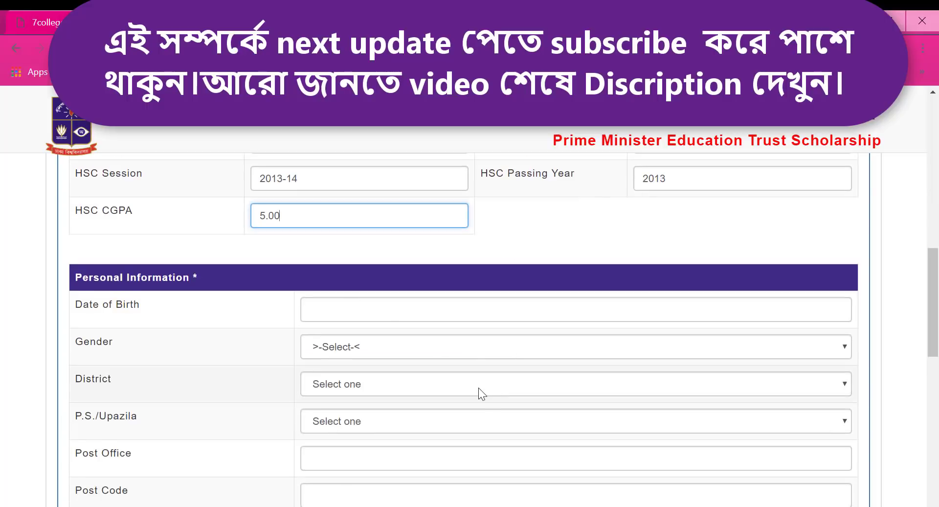
left_click(359, 308)
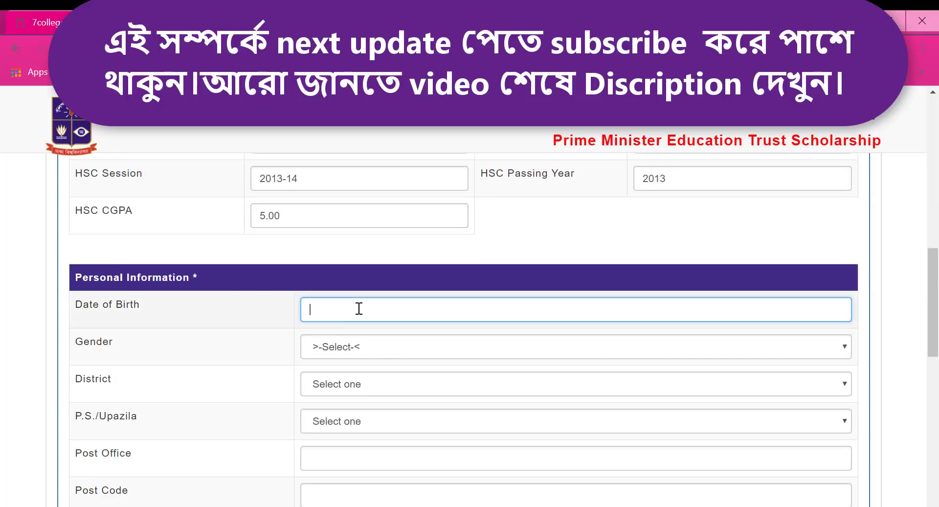
type("1-")
key("BackSpace")
key("BackSpace")
type("01-01-1997")
Step: Set gender to Male and choose the applicant's district and upazila
left_click(350, 356)
left_click(343, 376)
left_click(343, 379)
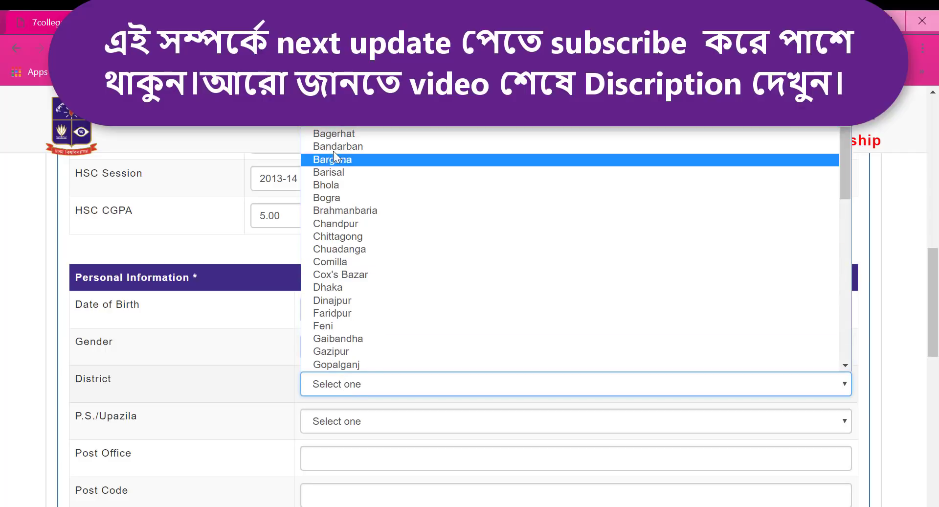
scroll(341, 265, "down", 10)
scroll(341, 324, "up", 10)
scroll(341, 318, "down", 6)
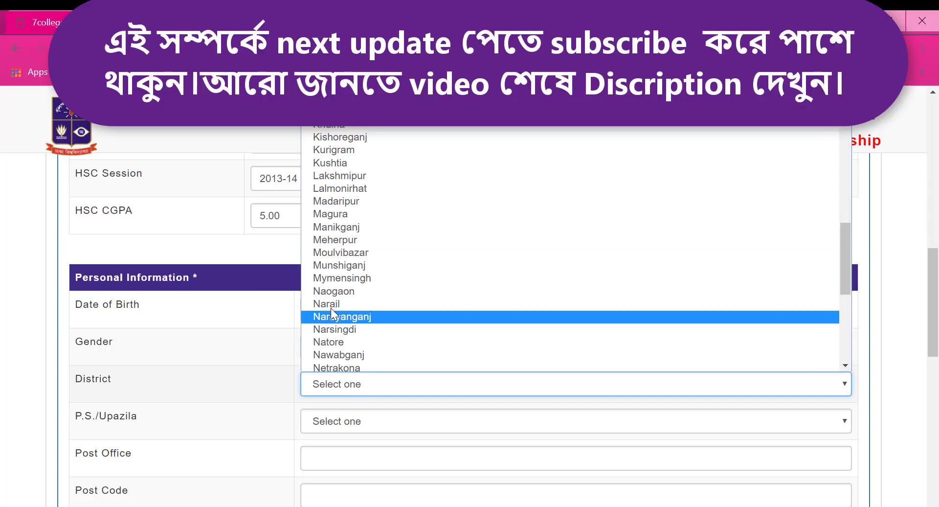
left_click(339, 175)
left_click(369, 419)
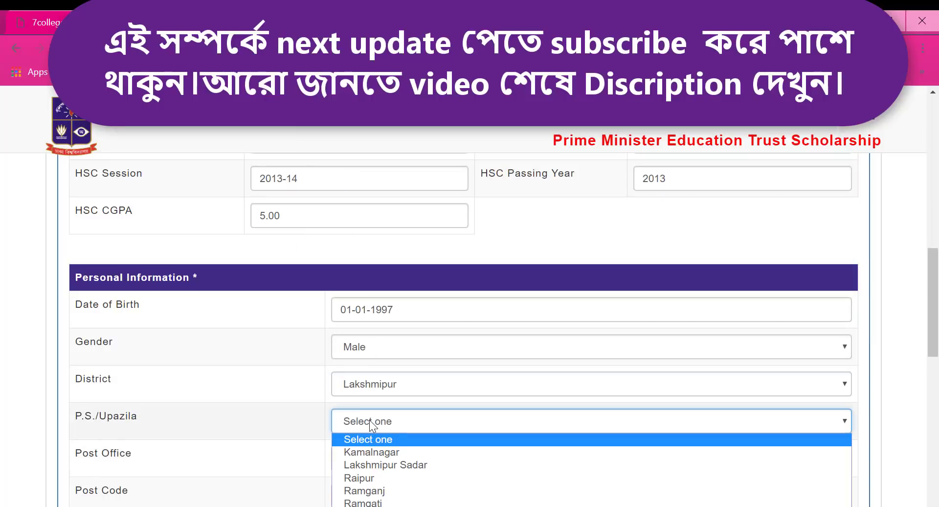
left_click(363, 462)
scroll(366, 434, "down", 3)
Step: Fill in the applicant's post office and post code
left_click(366, 286)
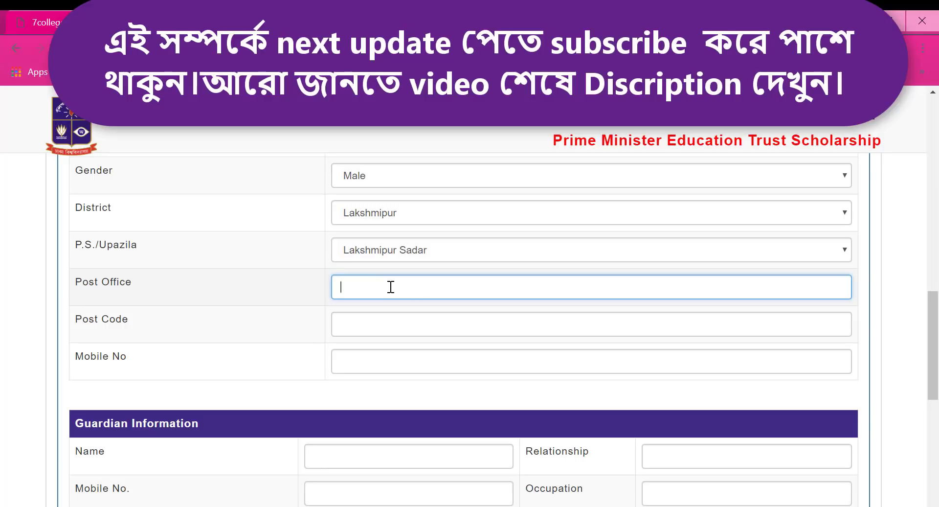
type("tumchar ma")
key("BackSpace")
key("BackSpace")
key("BackSpace")
key("BackSpace")
key("BackSpace")
key("BackSpace")
key("BackSpace")
key("BackSpace")
key("BackSpace")
key("BackSpace")
type("Tumchar madrasah")
left_click(370, 327)
type("3700")
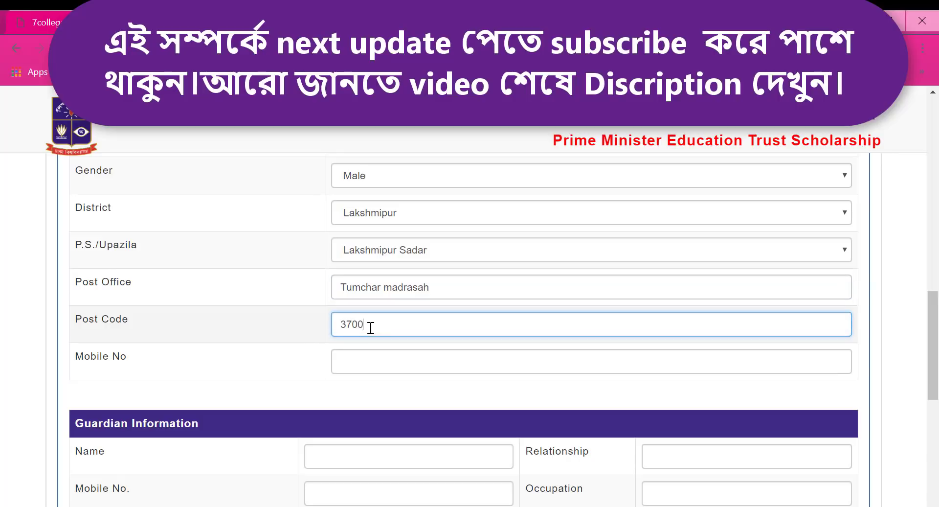
Step: Enter the applicant's mobile number, fixing mistyped digits
left_click(374, 361)
type("019")
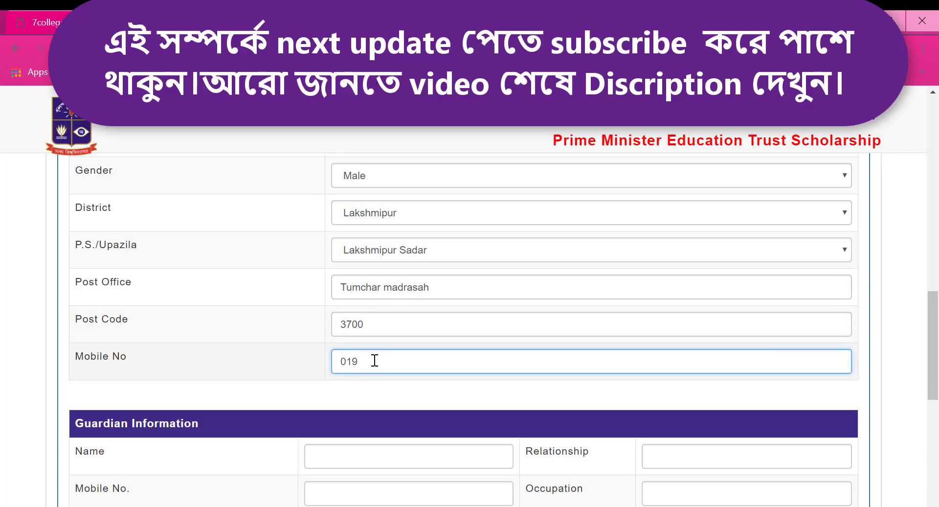
key("BackSpace")
type("5")
key("BackSpace")
type("83")
Step: Enter the guardian's full name, correcting the surname
scroll(361, 376, "down", 3)
left_click(337, 286)
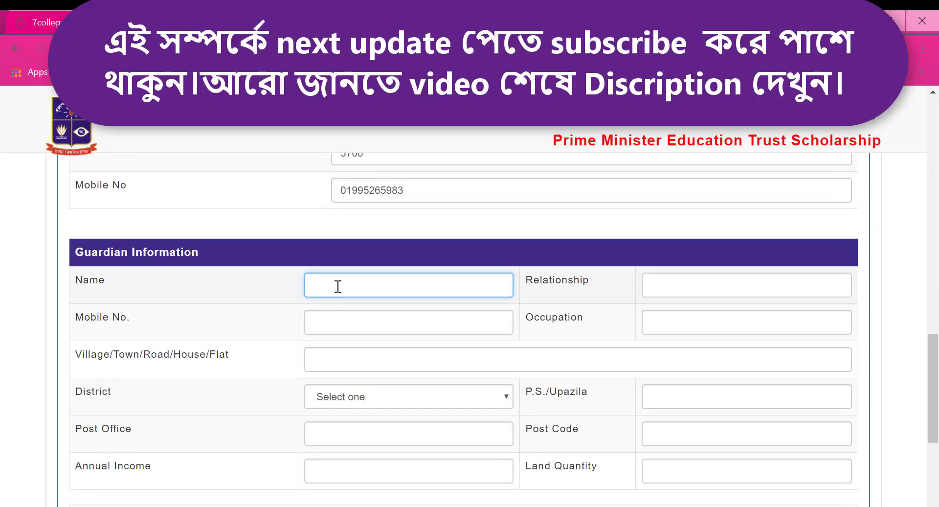
type("Father")
left_click(700, 294)
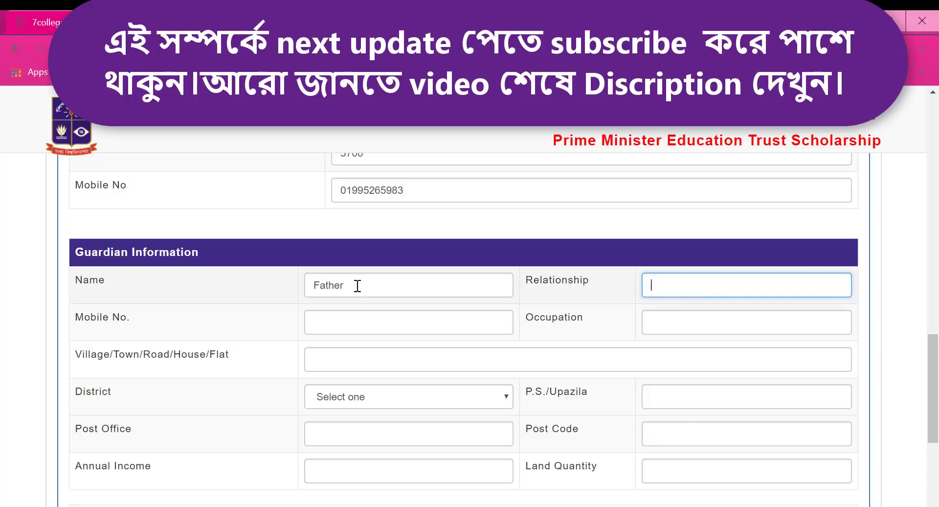
key("shift+Tab")
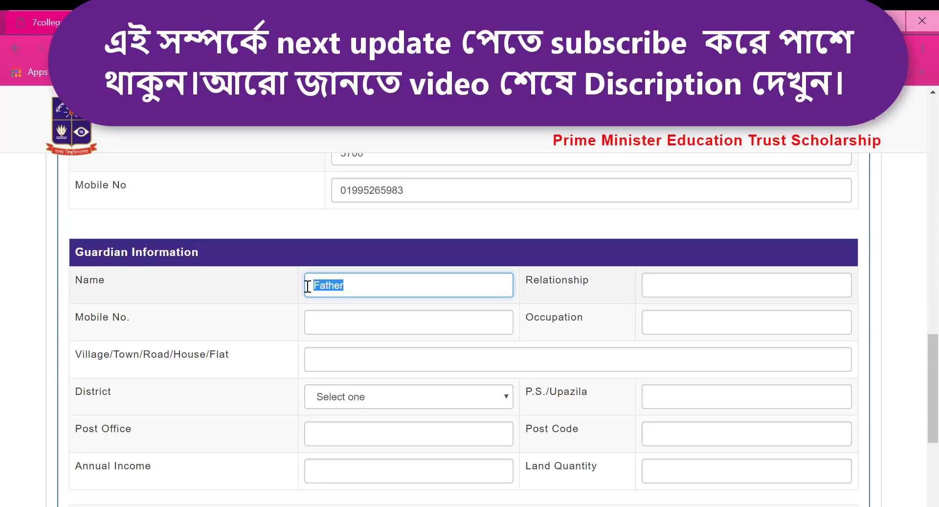
Step: Set relationship to Father, enter the guardian's mobile number, and occupation Teacher
left_click(669, 277)
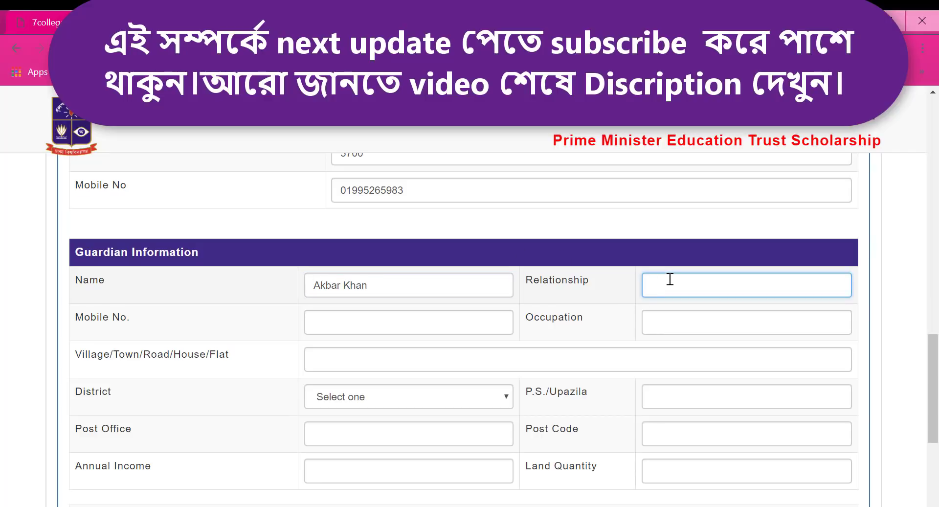
type("Father")
left_click(374, 322)
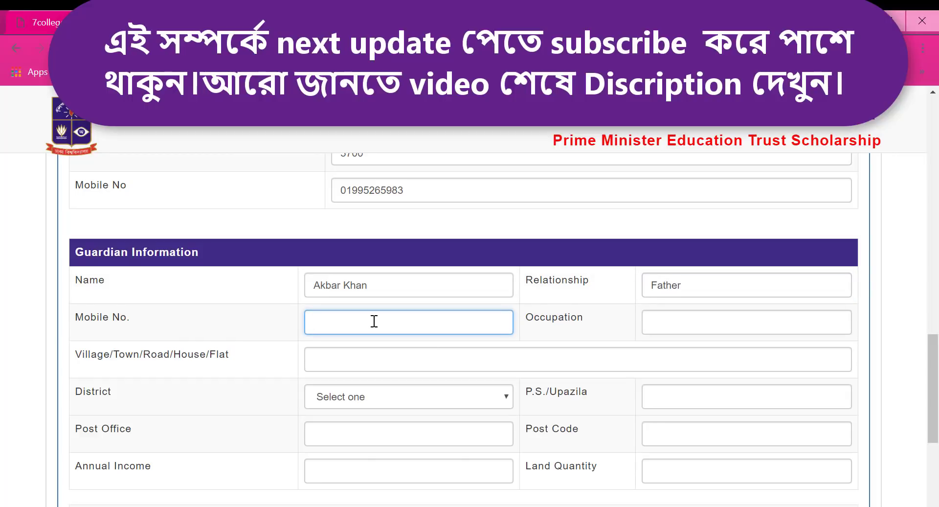
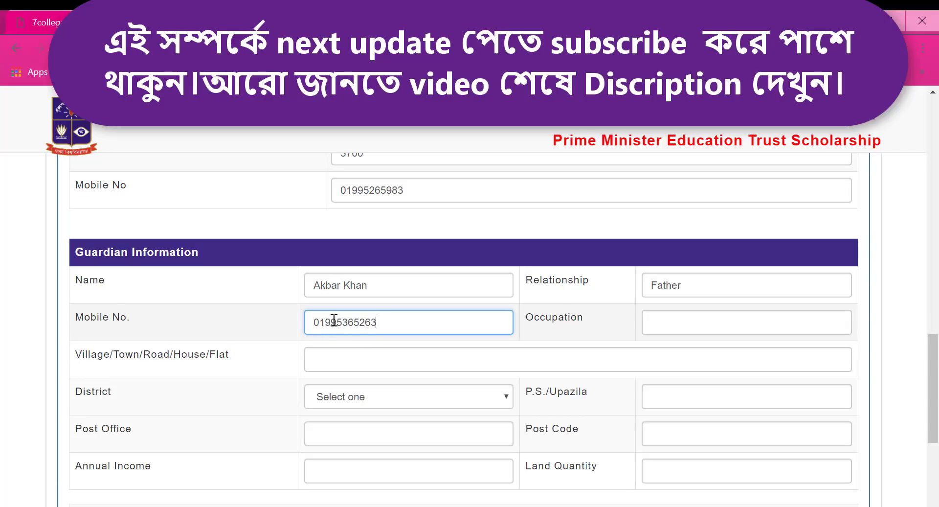
left_click(669, 328)
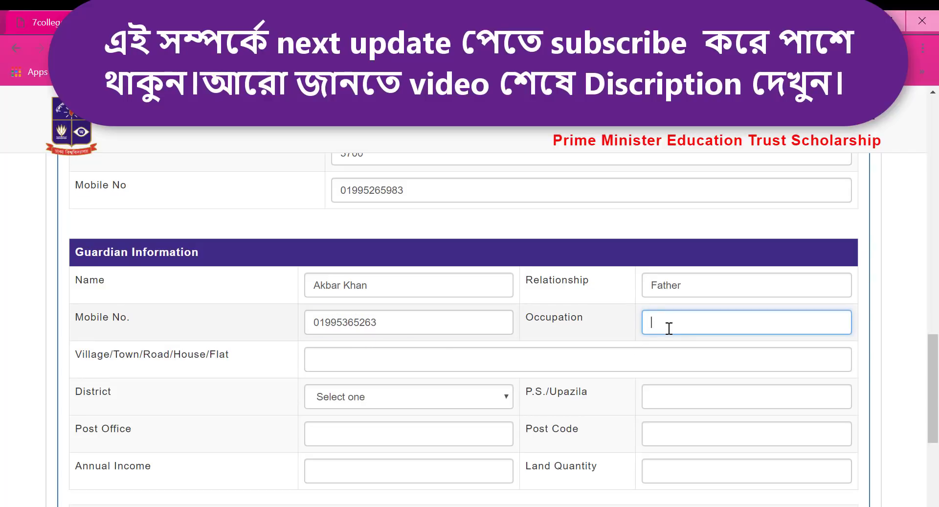
type("Teacher")
left_click(370, 365)
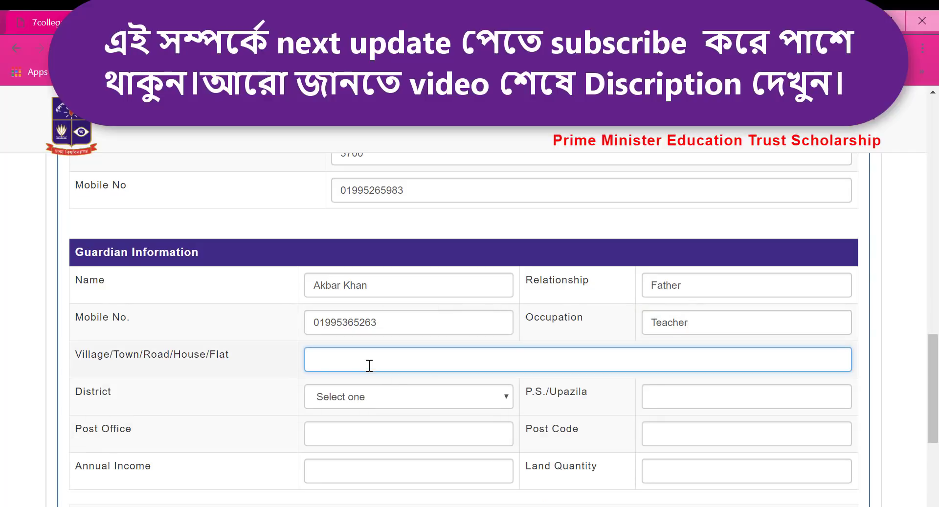
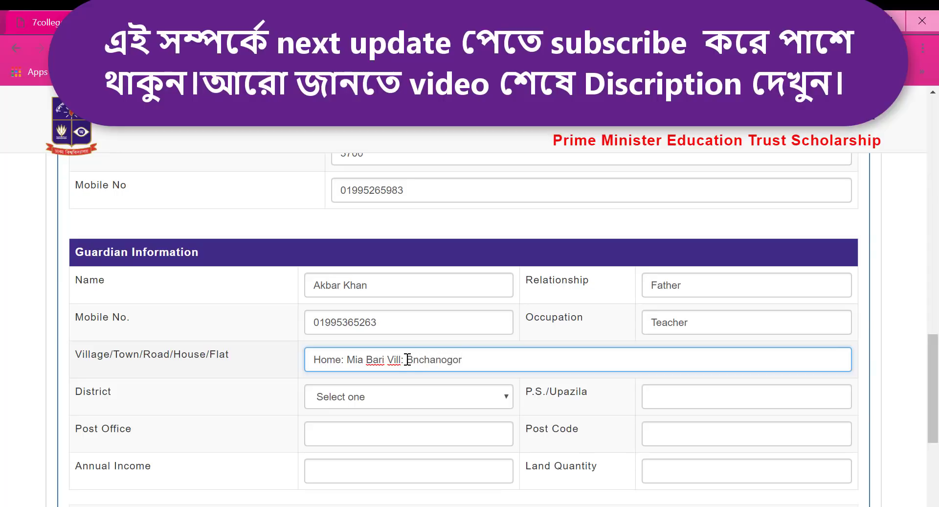
Step: Choose the guardian's district and fill in upazila, post office and post code
left_click(383, 398)
scroll(352, 206, "down", 10)
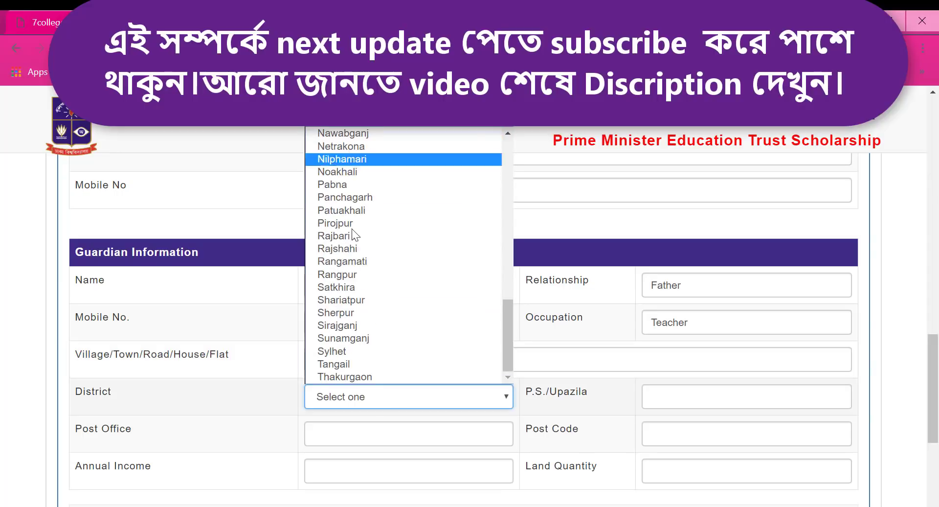
scroll(345, 191, "up", 7)
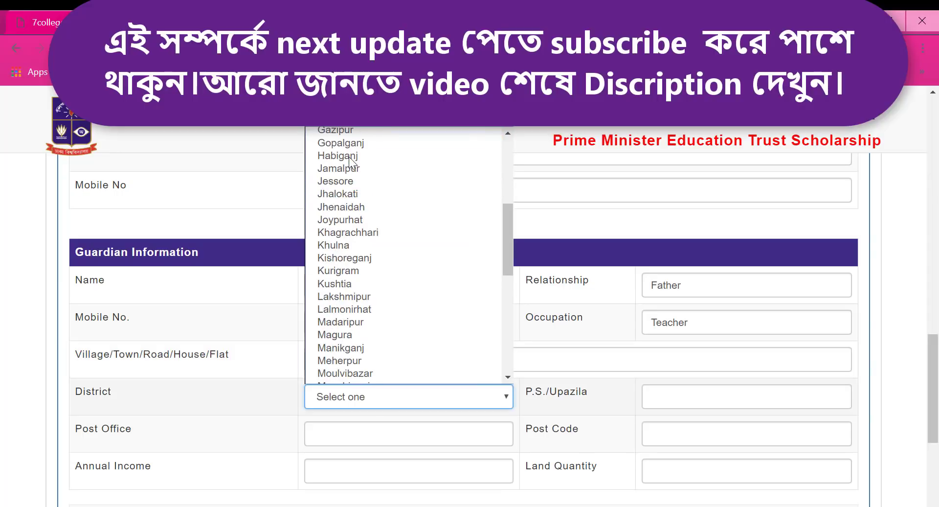
left_click(345, 297)
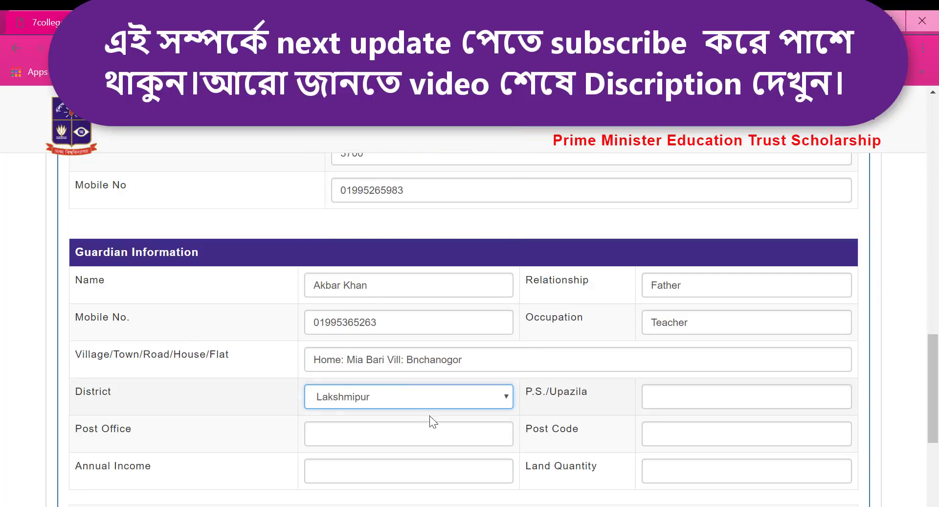
left_click(663, 395)
type("La")
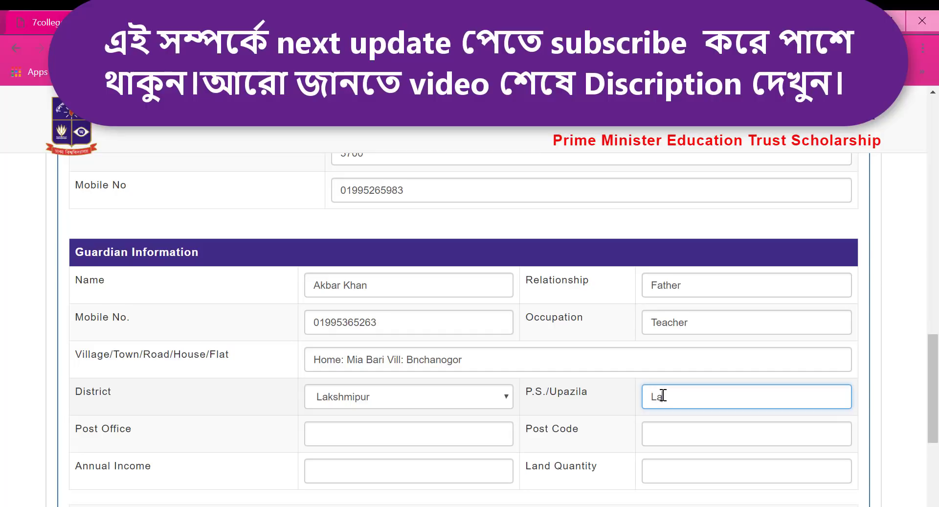
type("kshmipur shj")
type("dar")
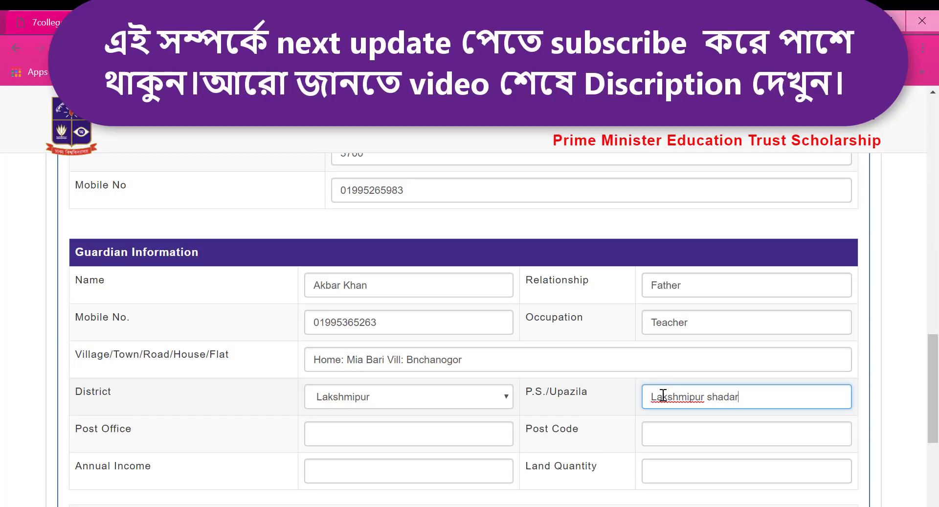
left_click(403, 435)
type("Tumchar madrasah")
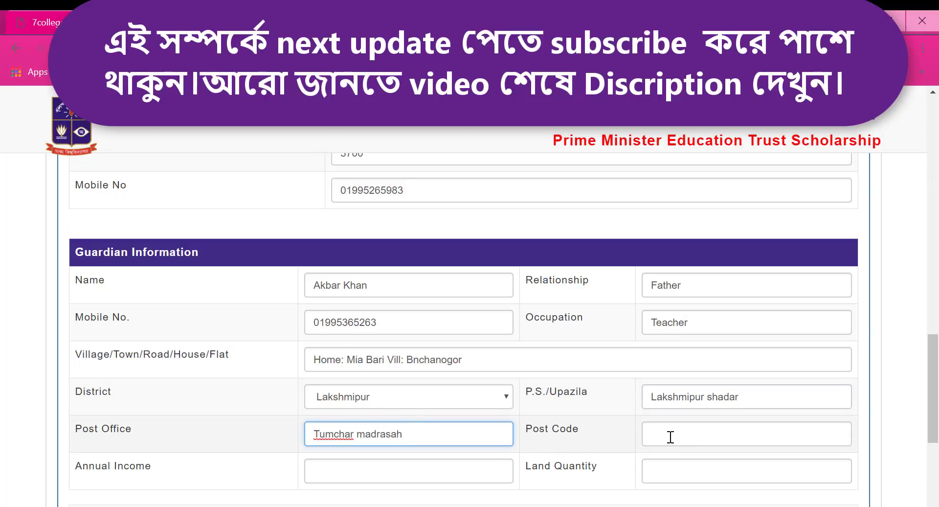
left_click(668, 435)
type("3700")
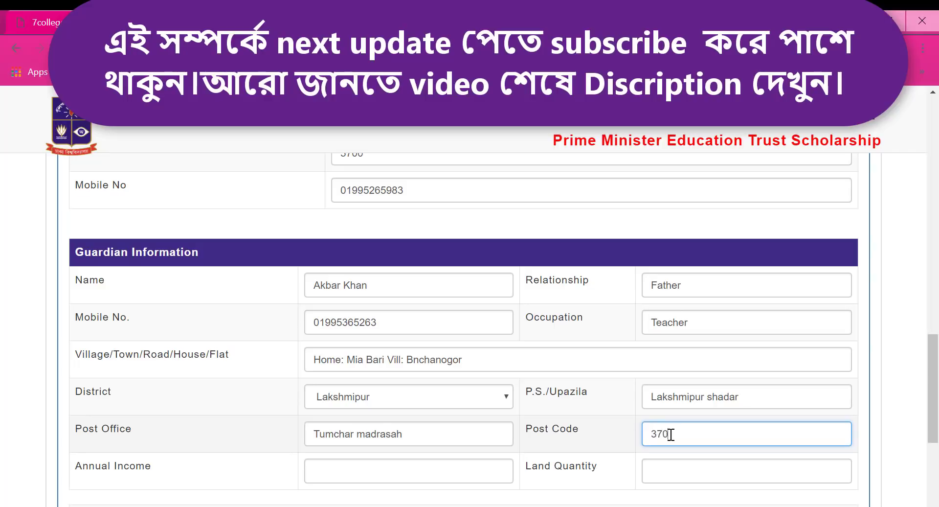
Step: Enter annual income 93000 and land quantity 55 Dishhim
left_click(413, 480)
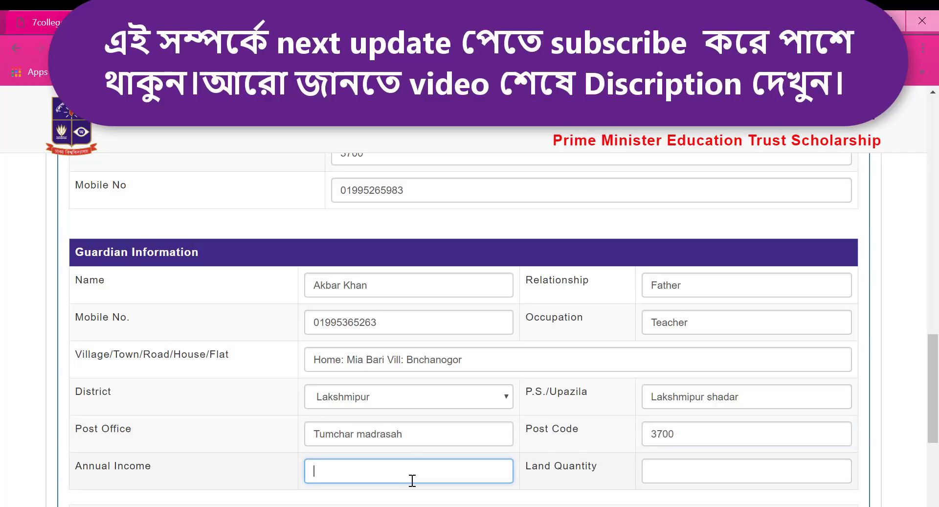
type("90")
type("3000")
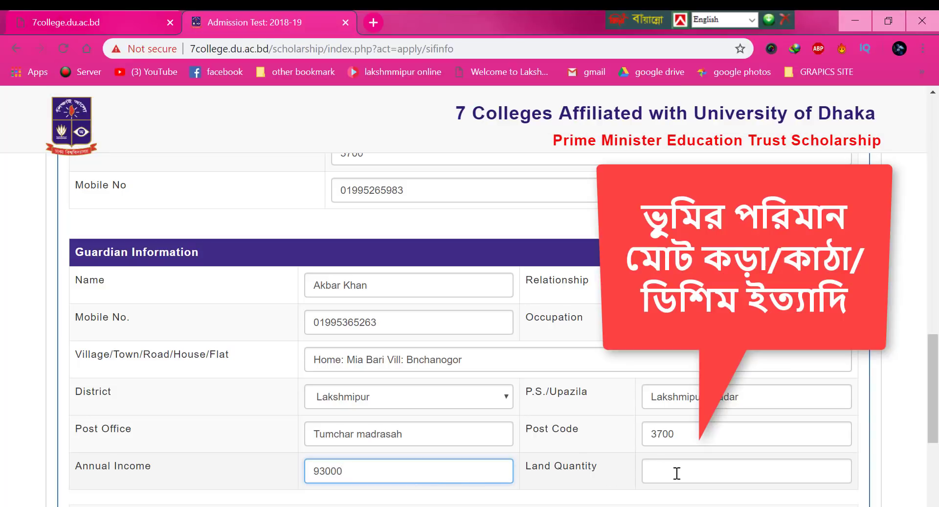
left_click(677, 473)
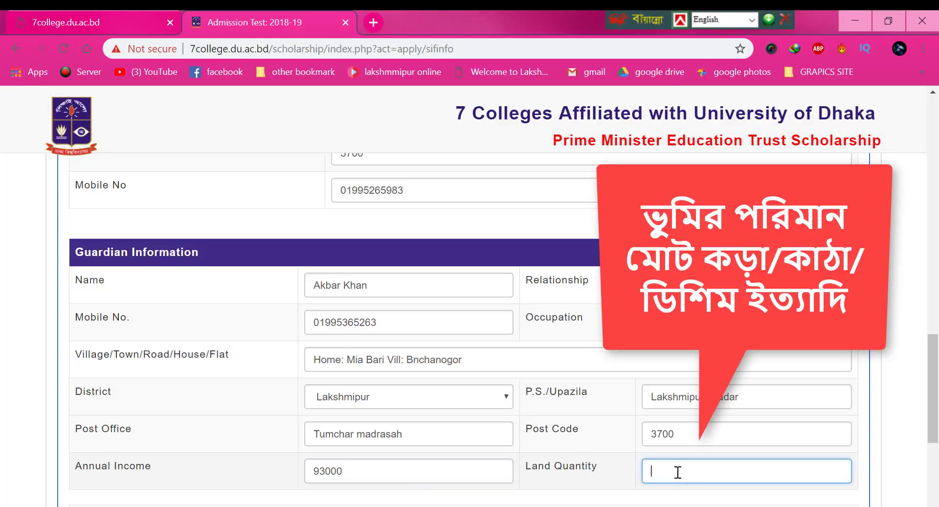
type("55 Dishhim")
Step: Accept the declaration, submit the application, and dismiss the translation popup
scroll(576, 413, "down", 4)
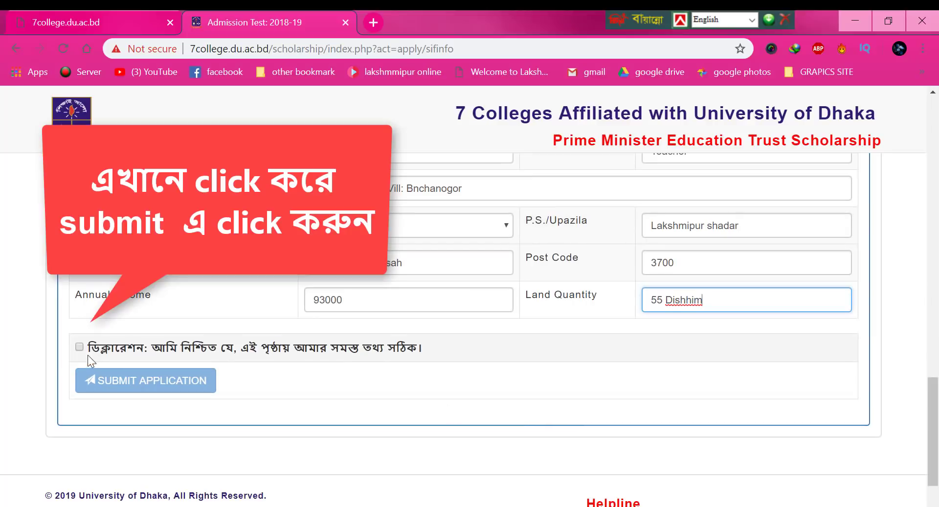
left_click(81, 350)
scroll(117, 386, "down", 2)
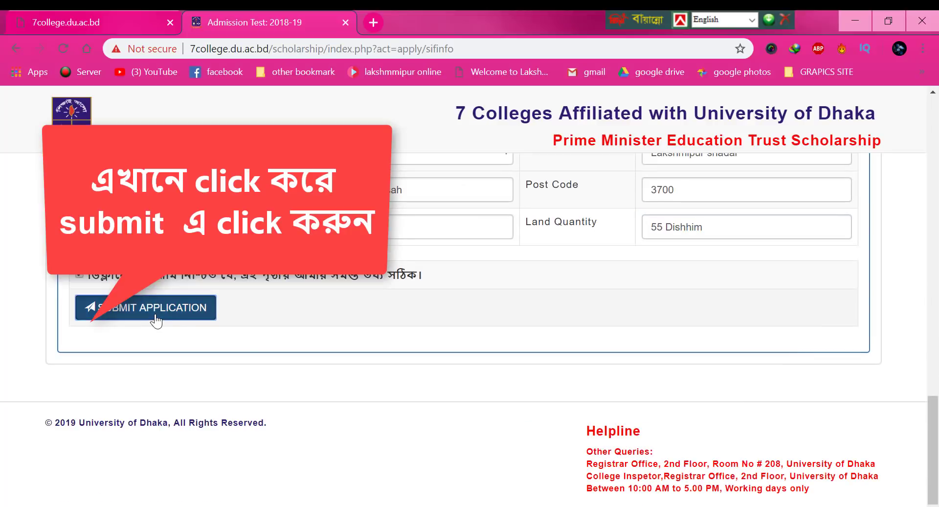
left_click(153, 316)
left_click(741, 73)
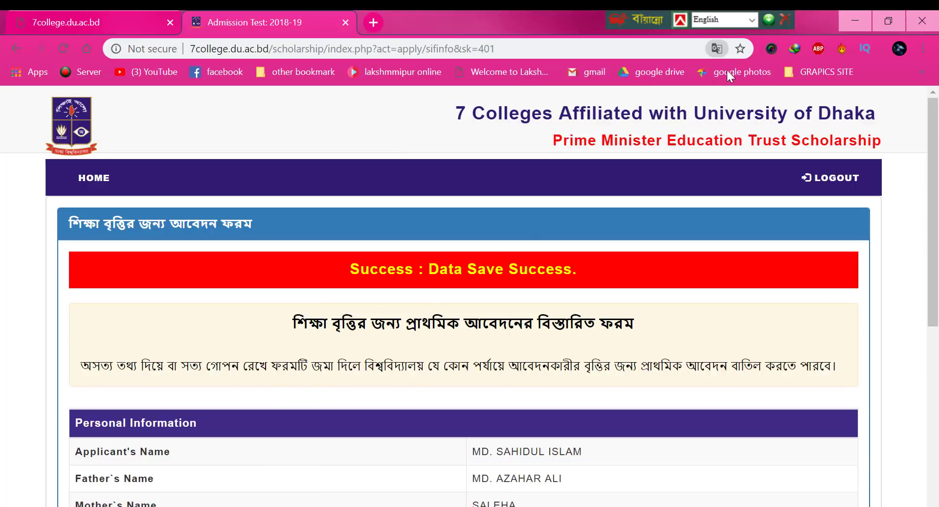
scroll(392, 370, "down", 5)
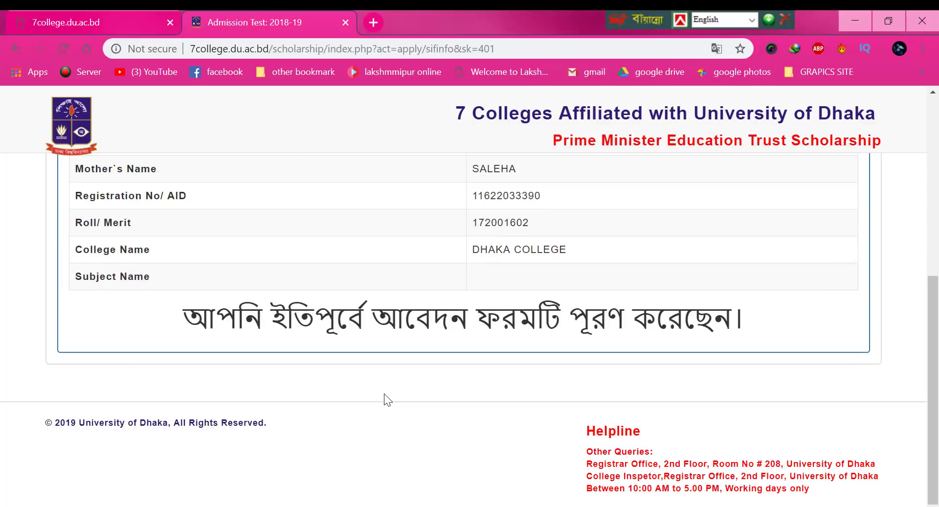
scroll(494, 341, "up", 5)
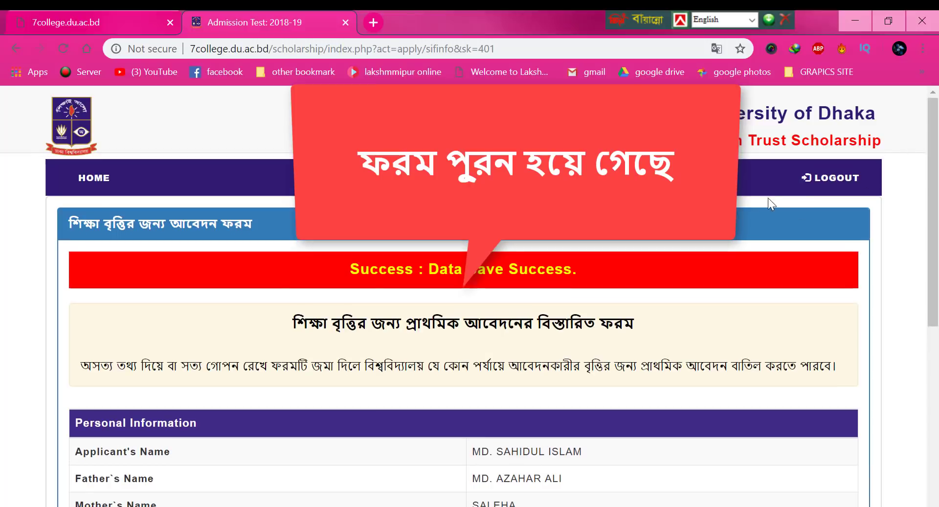
Step: Close the scholarship tab and reopen it with Ctrl+Shift+T to show the dashboard
left_click(346, 22)
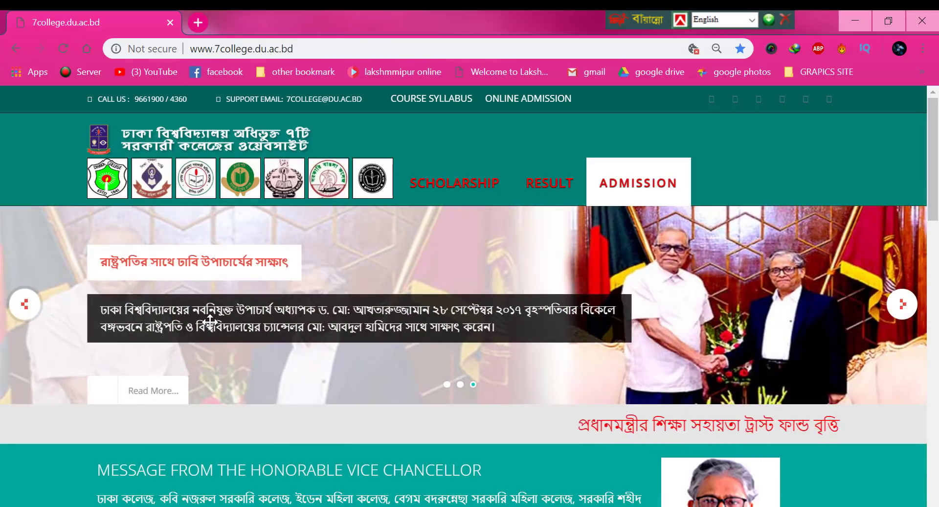
key("ctrl+shift+t")
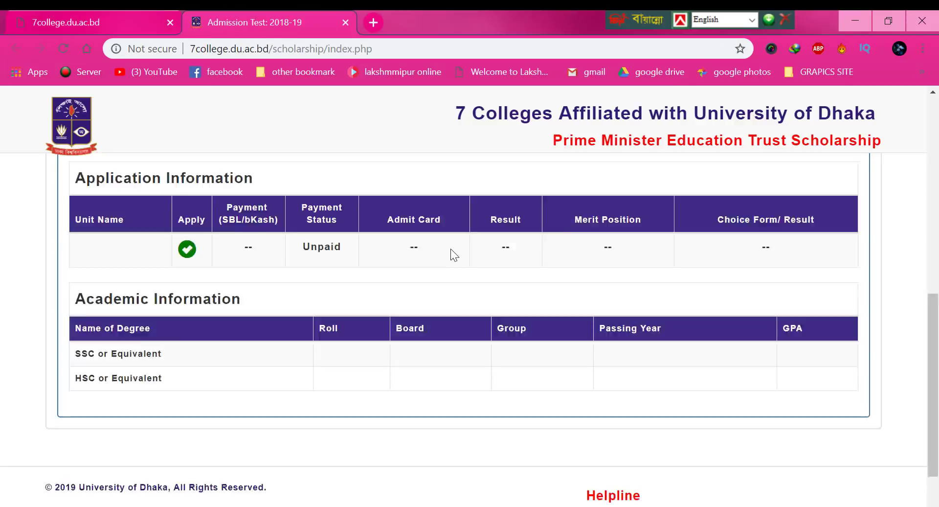